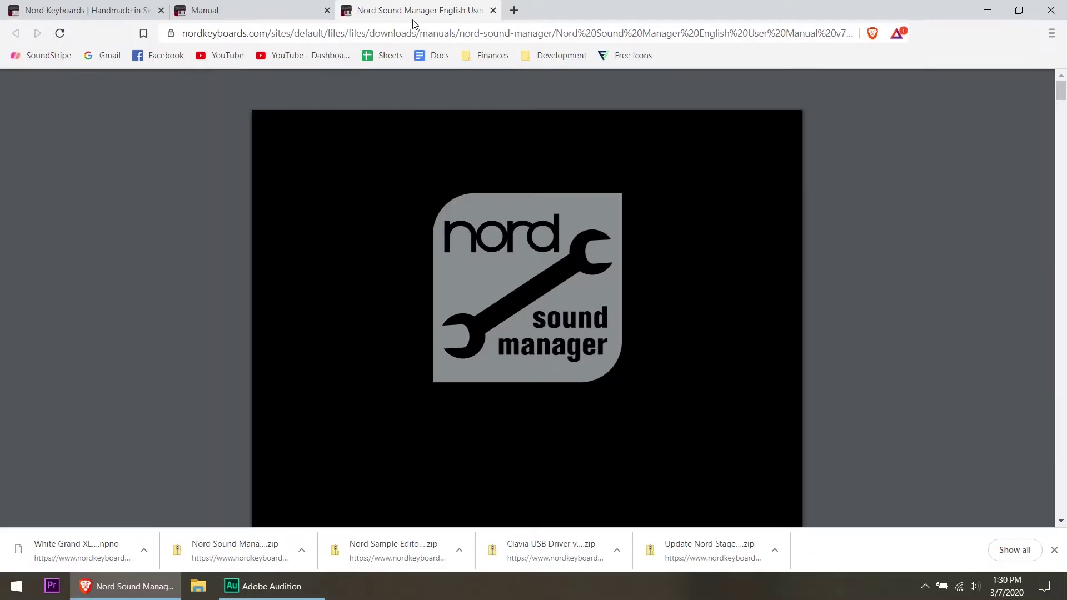
Show the Nord Stage 3 downloads page on nordkeyboards.com listing the OS v2.54 update.
left_click(39, 4)
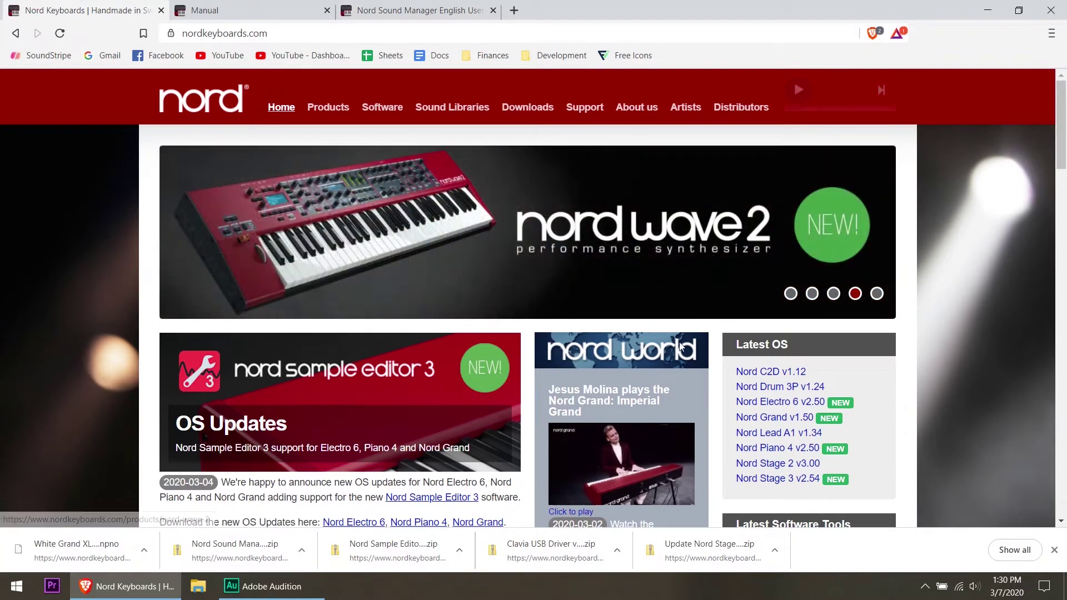
scroll(389, 378, "down", 1)
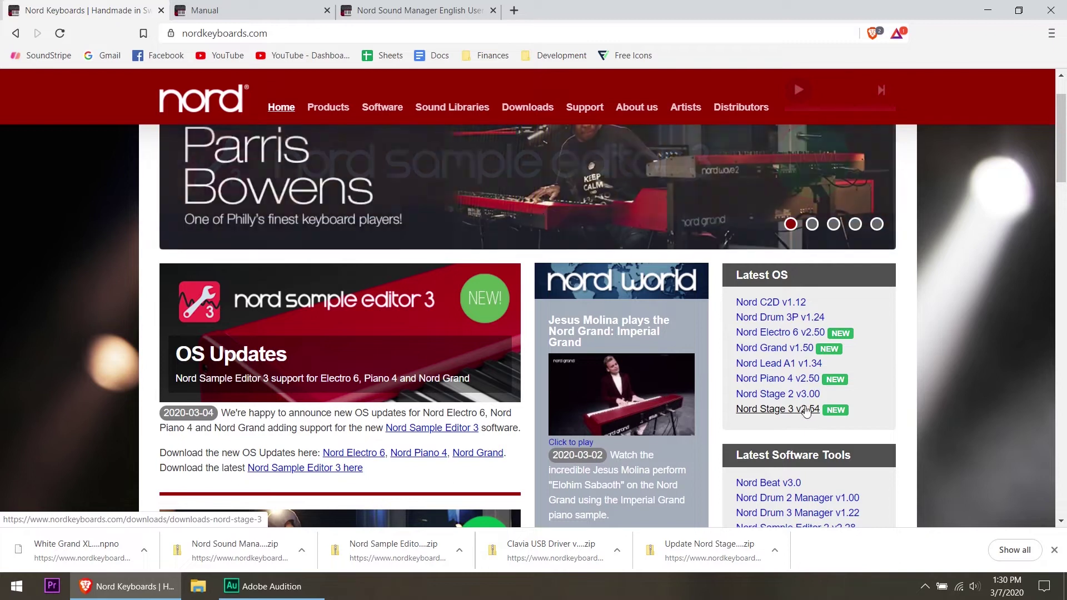
scroll(807, 414, "up", 2)
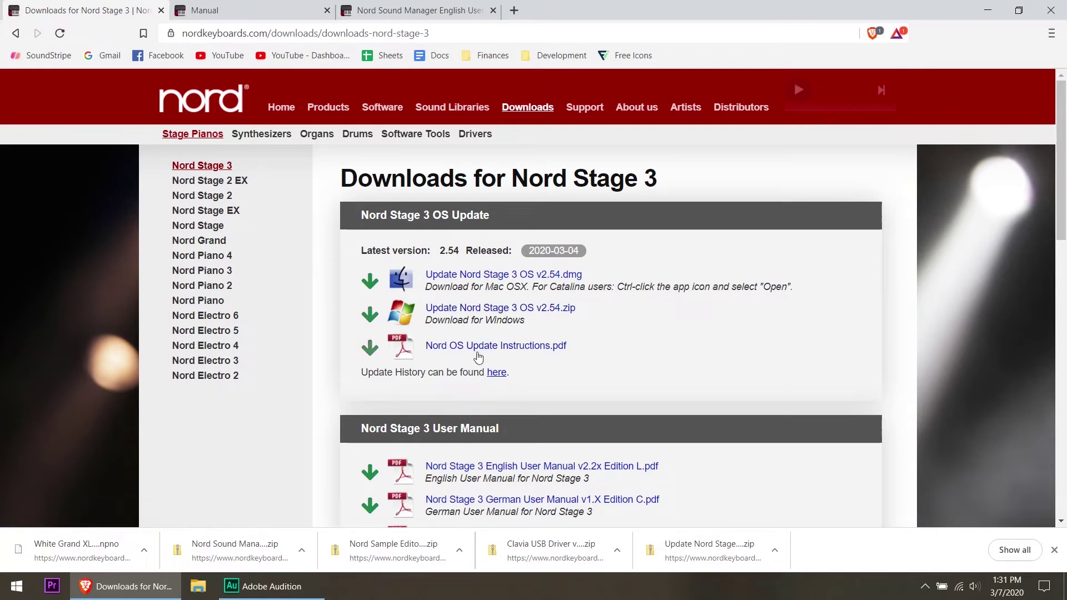
Read the OS update instructions on the Manual tab, then return to the downloads page.
left_click(278, 10)
scroll(554, 365, "down", 10)
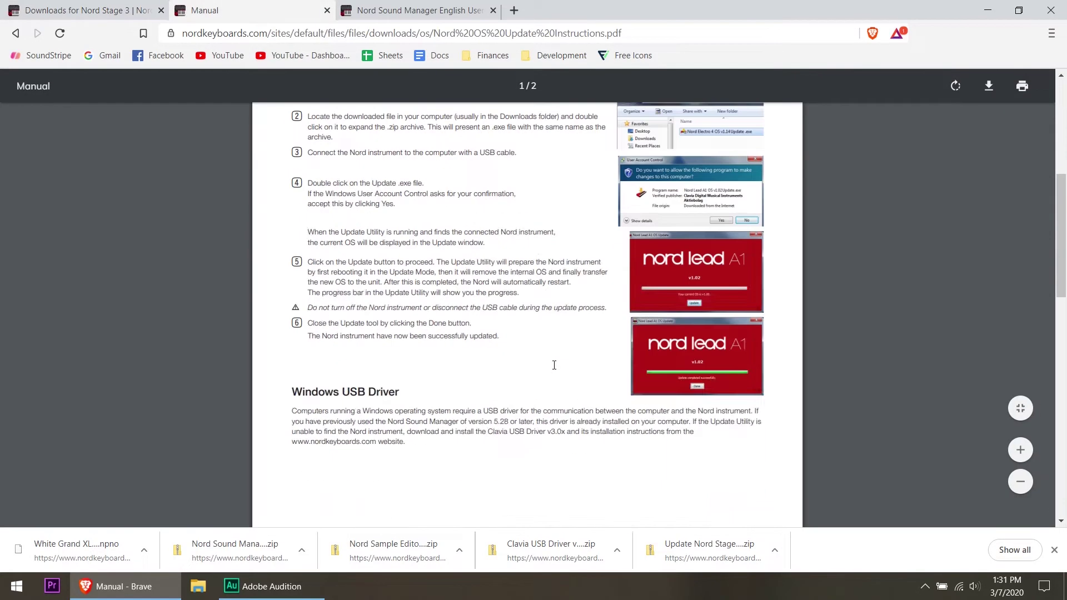
scroll(554, 365, "up", 10)
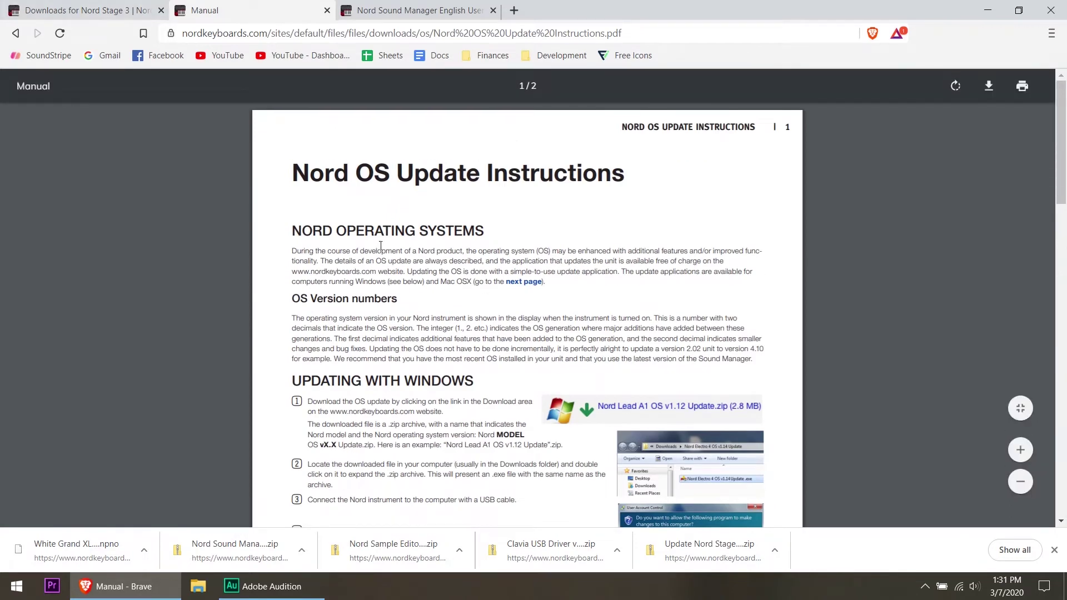
left_click(139, 10)
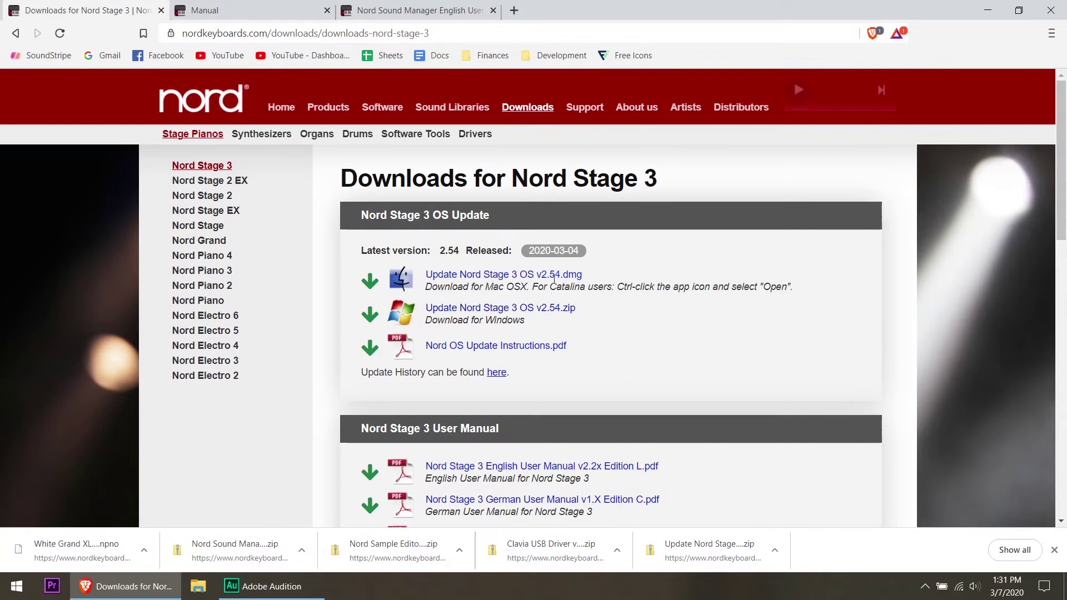
Show the downloaded Nord Stage 3 OS v2.54 zip in its File Explorer folder.
left_click(773, 553)
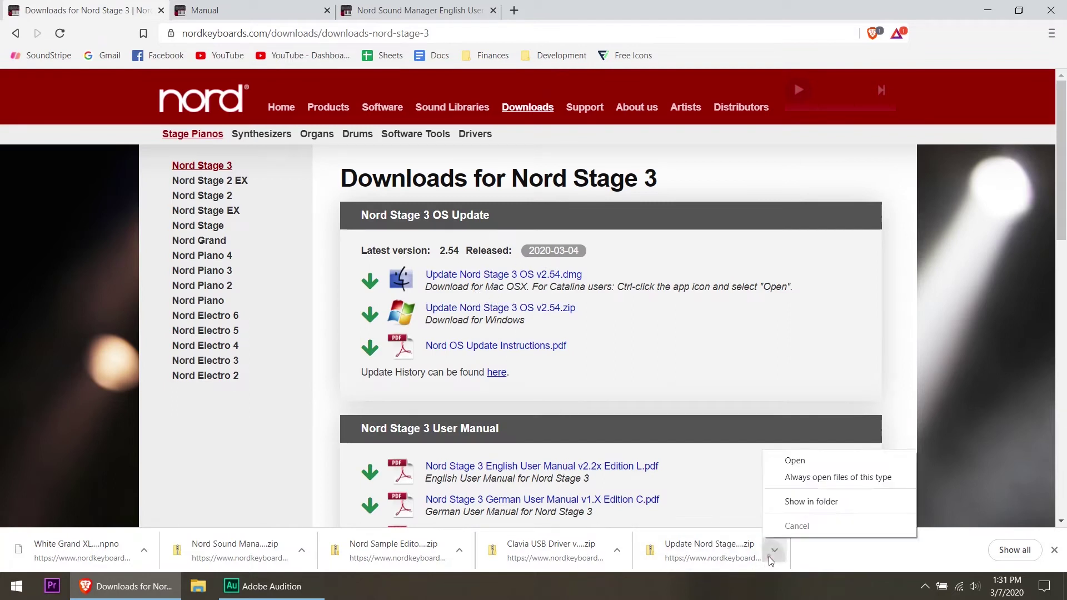
left_click(836, 500)
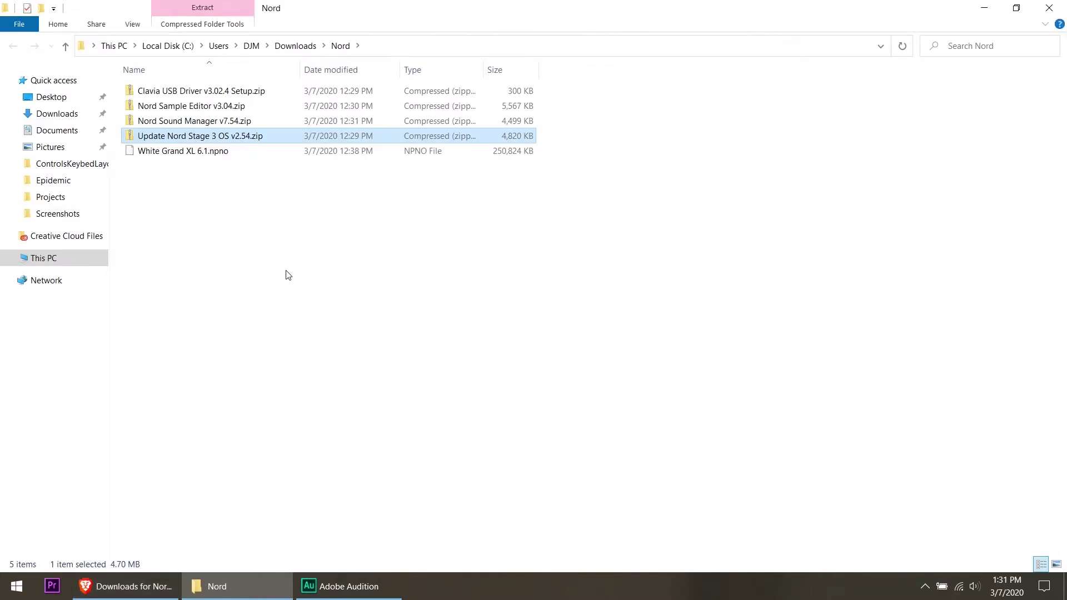
left_click(288, 275)
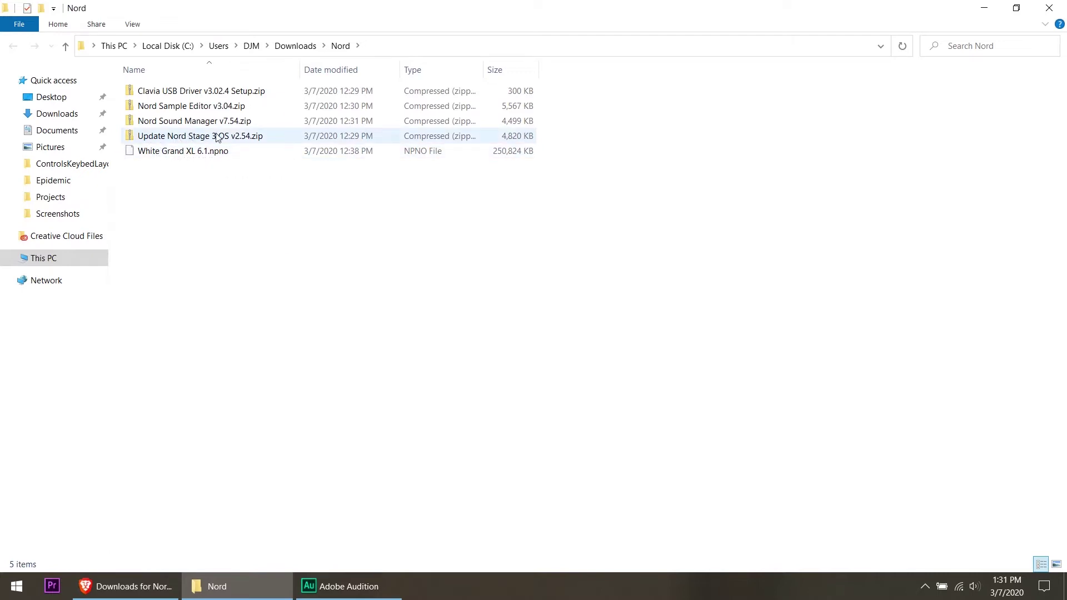
Extract the Update Nord Stage 3 OS v2.54 zip into its suggested folder.
right_click(249, 136)
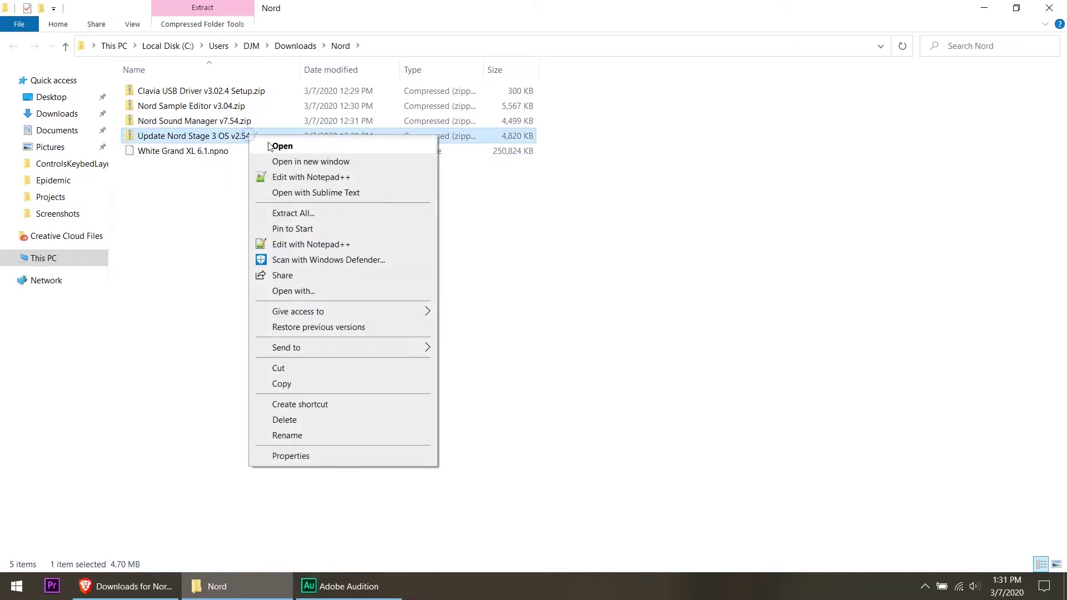
left_click(307, 215)
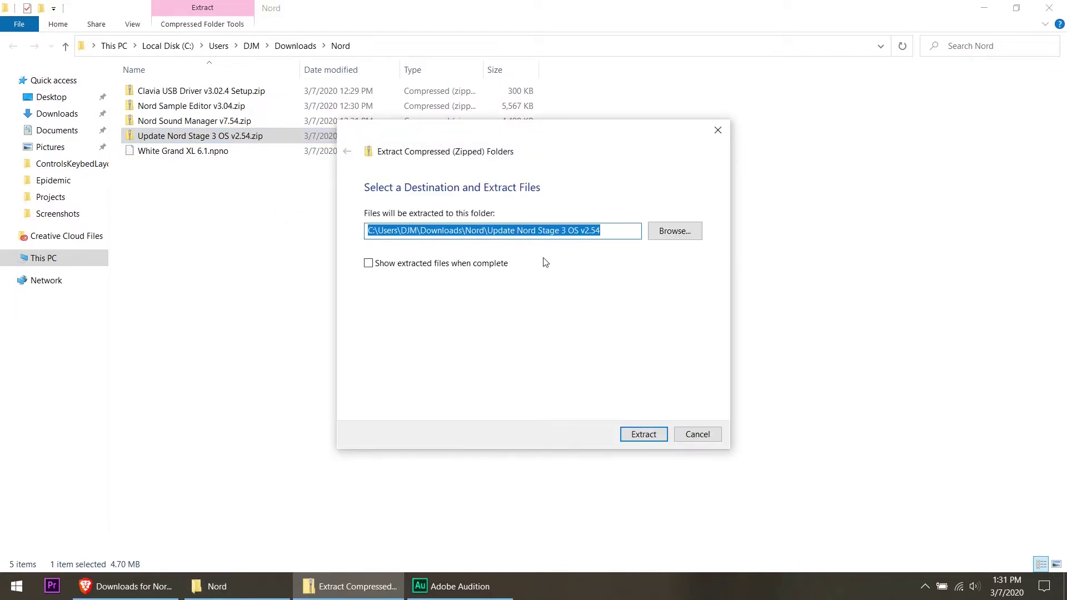
left_click(642, 436)
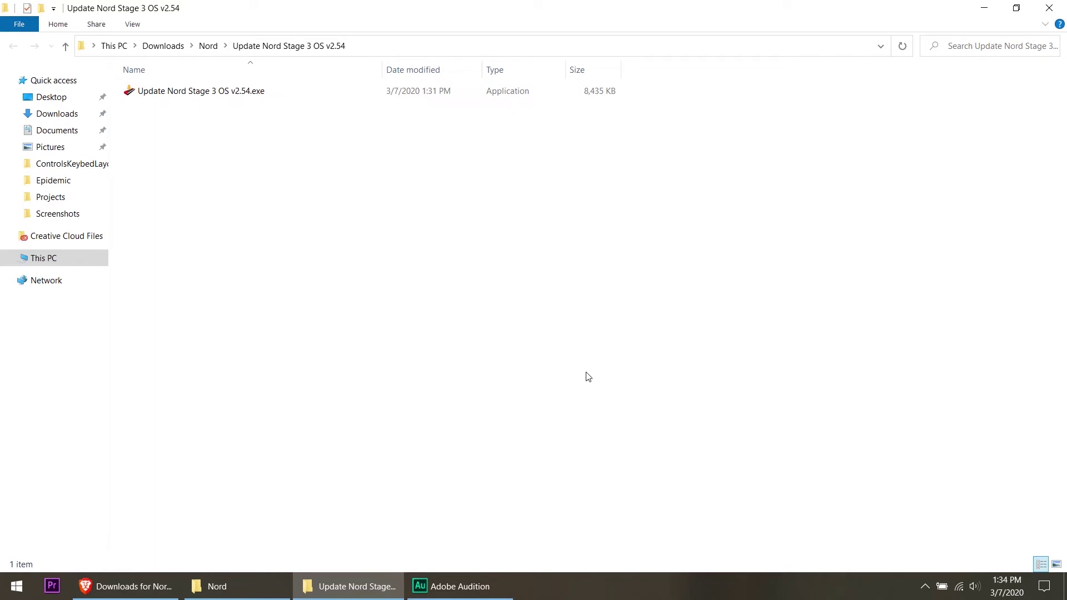
Run Update Nord Stage 3 OS v2.54.exe as administrator, then close its USB-connection prompt.
left_click(174, 91)
right_click(175, 92)
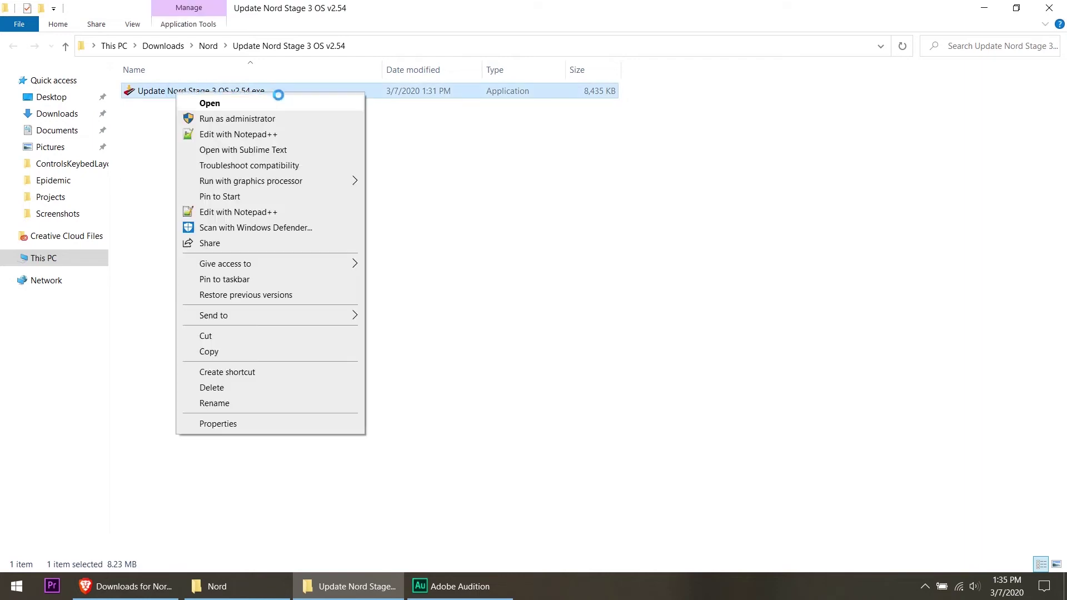
left_click(273, 124)
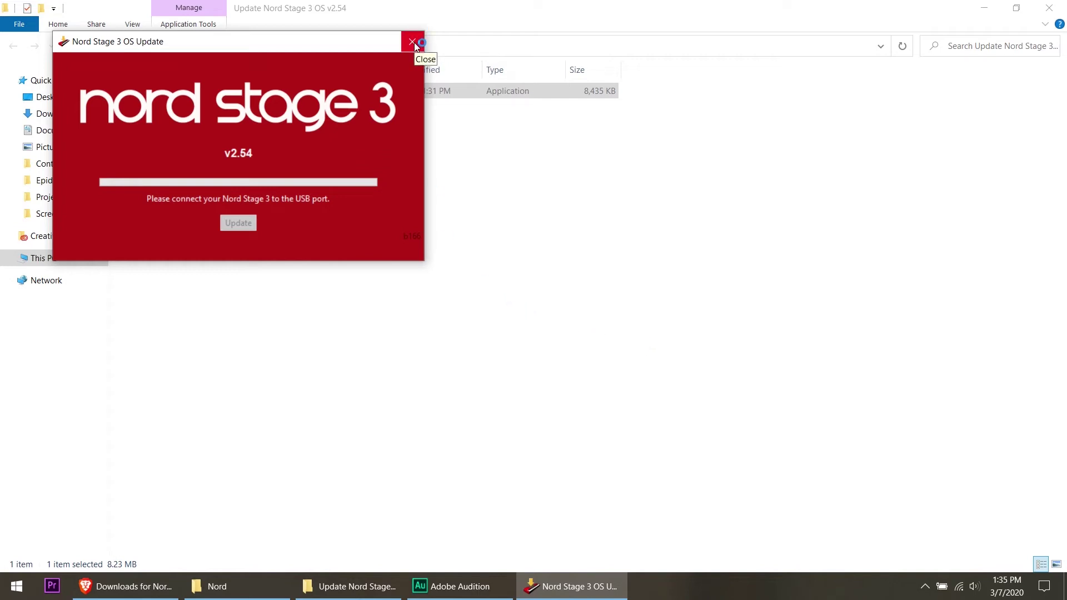
left_click(413, 42)
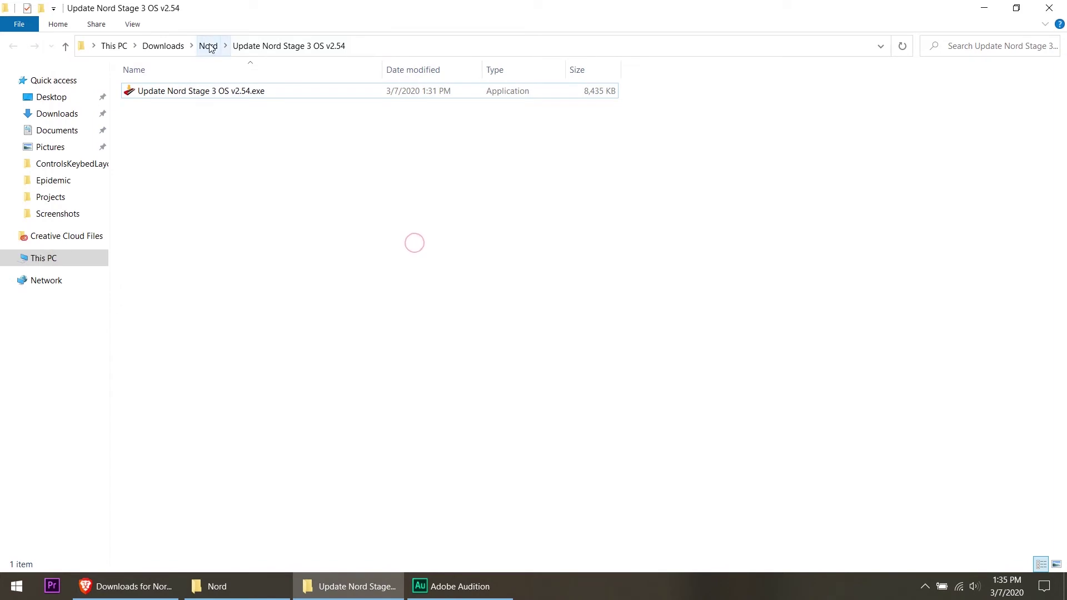
From the Nord folder, extract the Clavia USB Driver v3.02.4 Setup zip into its suggested folder.
left_click(210, 46)
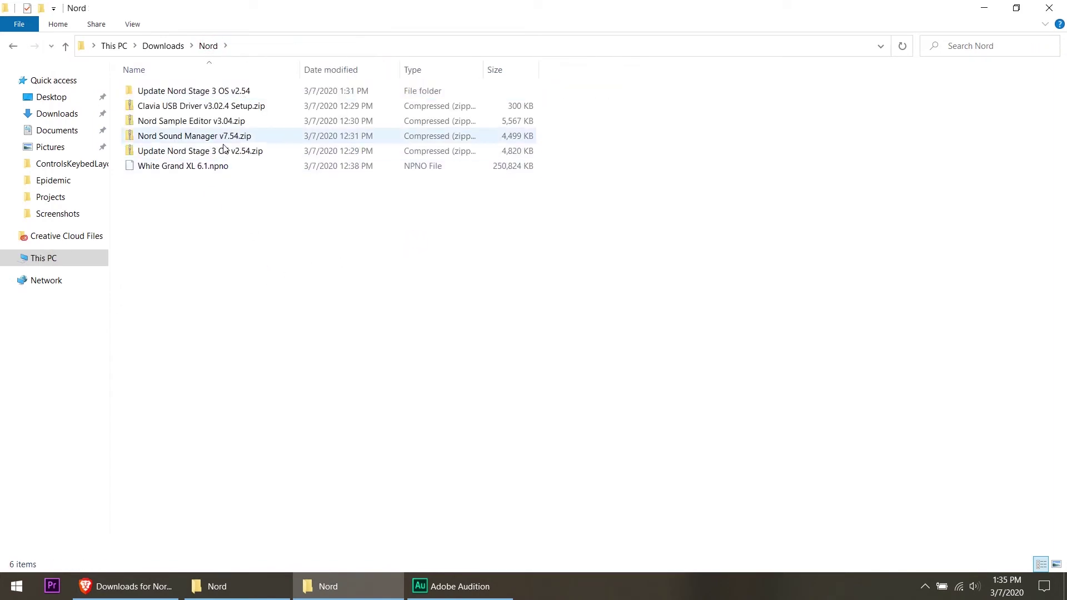
right_click(195, 103)
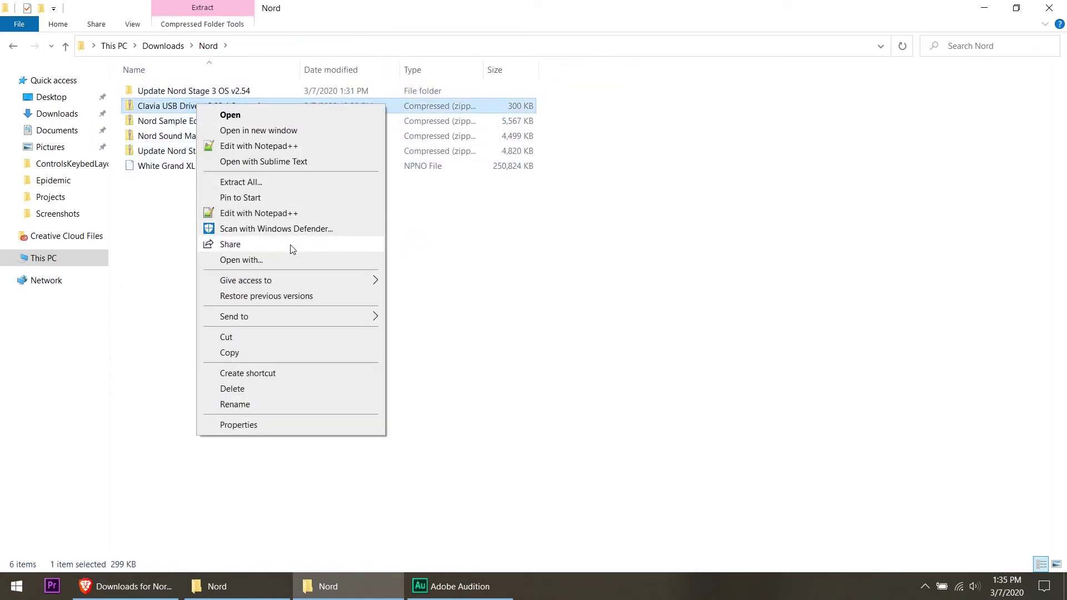
left_click(280, 183)
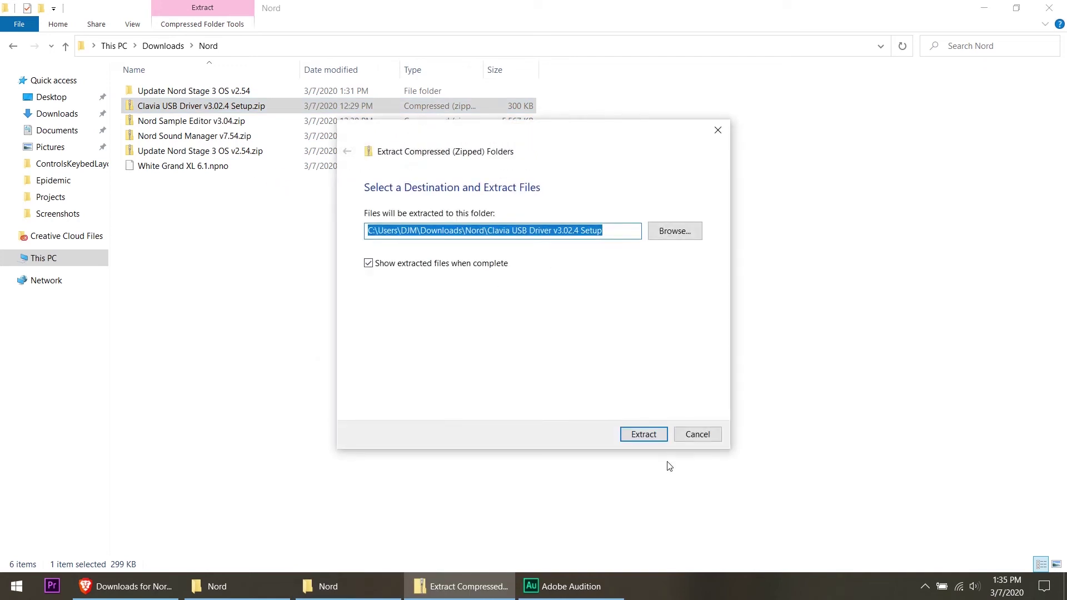
left_click(644, 435)
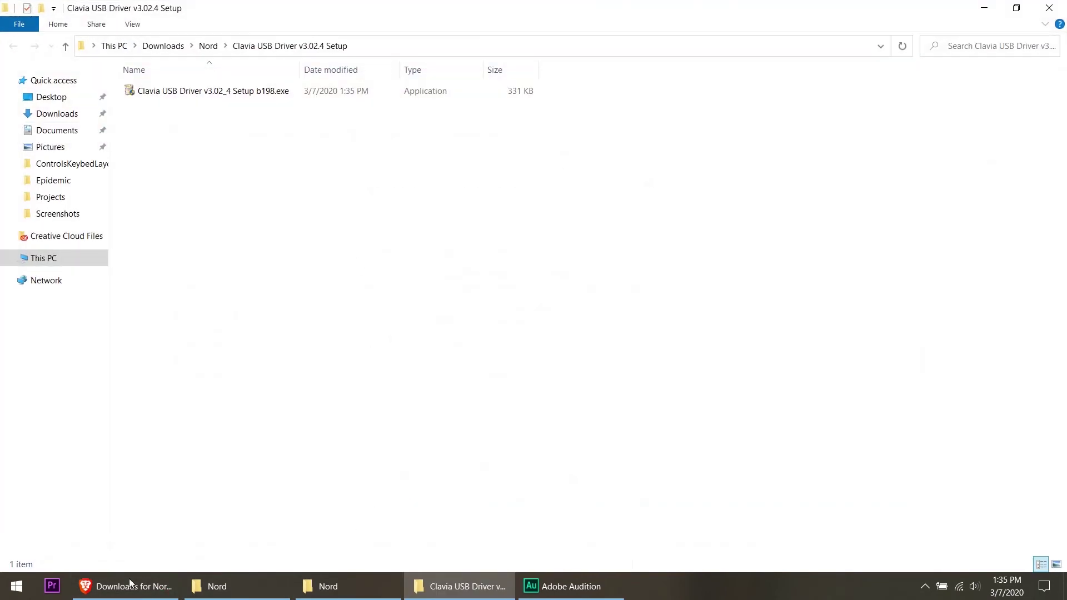
Bring the browser back and view the Clavia USB Driver for Windows page, version 3.02.4.
left_click(132, 586)
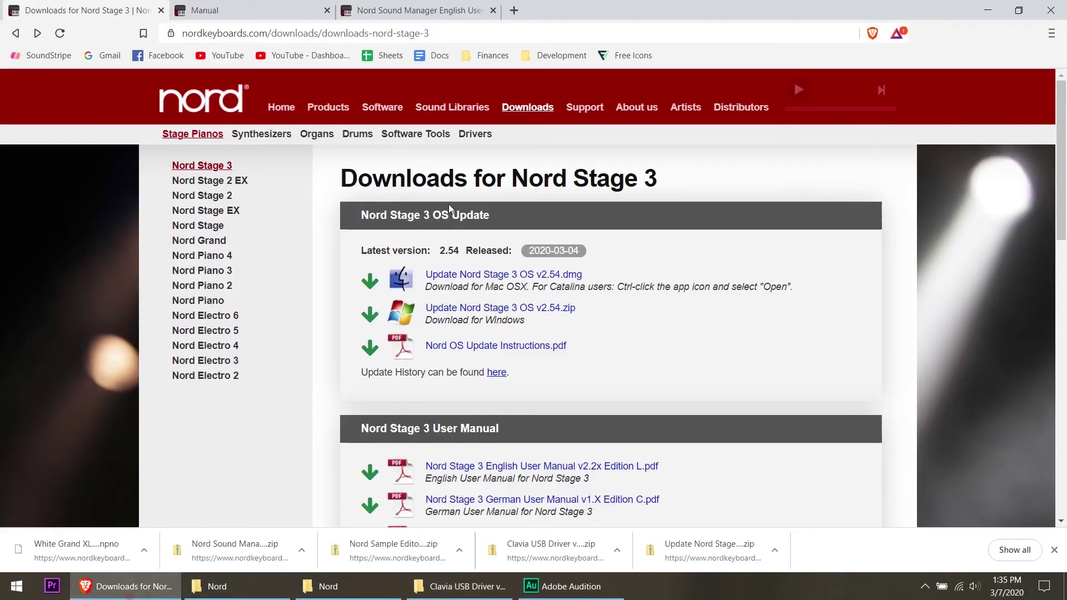
left_click(475, 134)
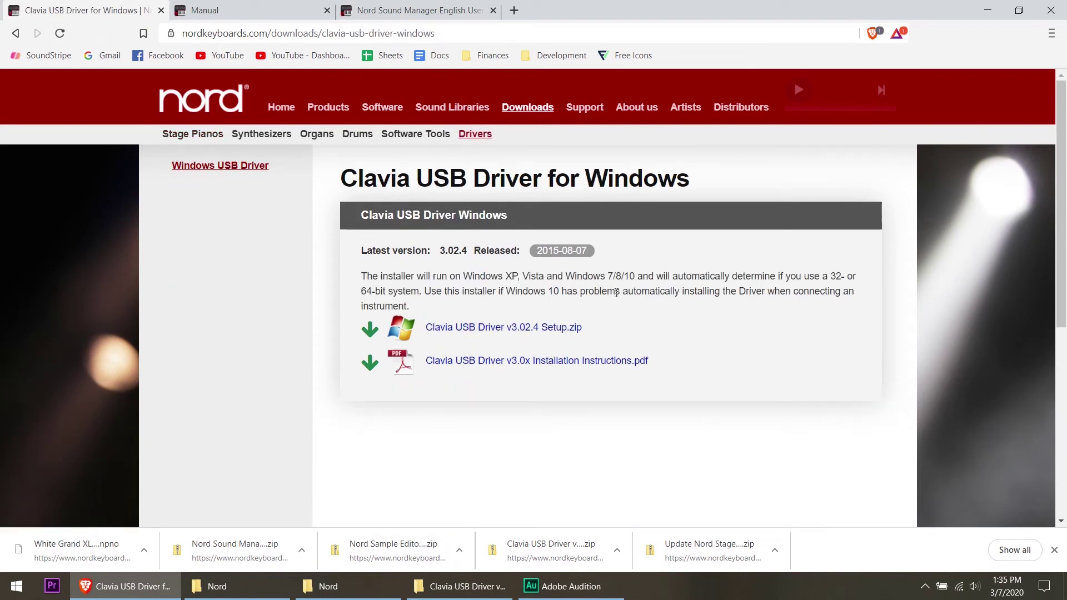
scroll(624, 322, "down", 1)
scroll(639, 314, "up", 1)
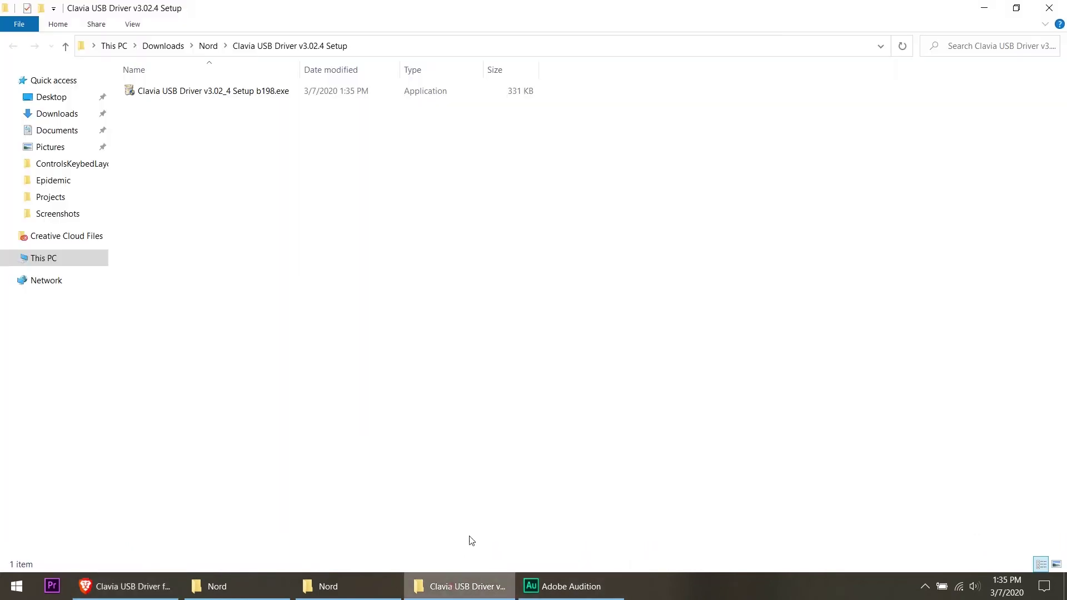
Run the Clavia USB Driver setup as administrator and install v3.02_4 to the default folder.
left_click(229, 93)
right_click(222, 85)
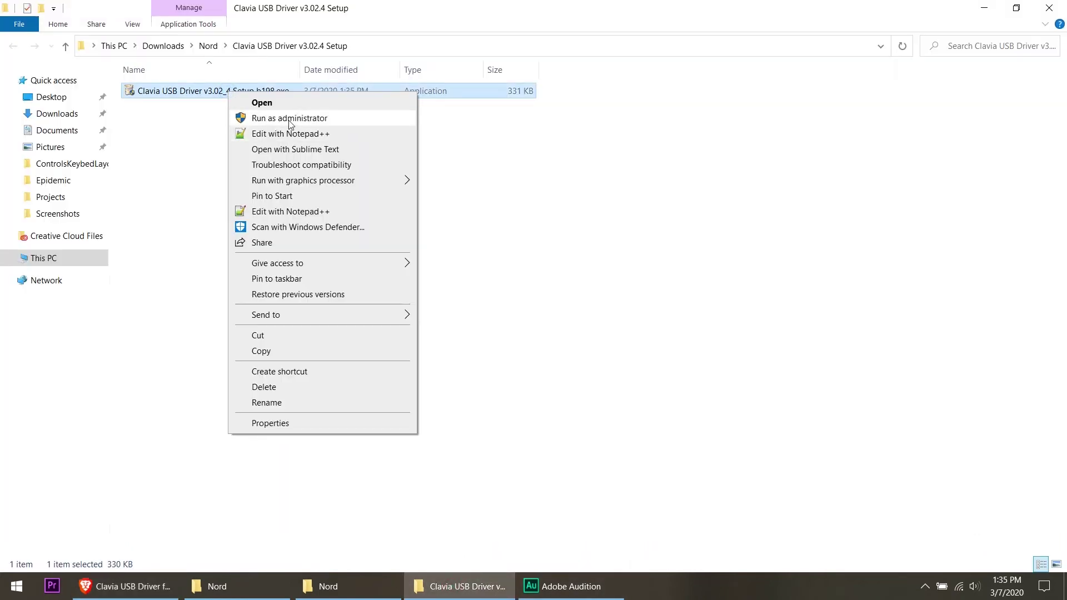
left_click(288, 120)
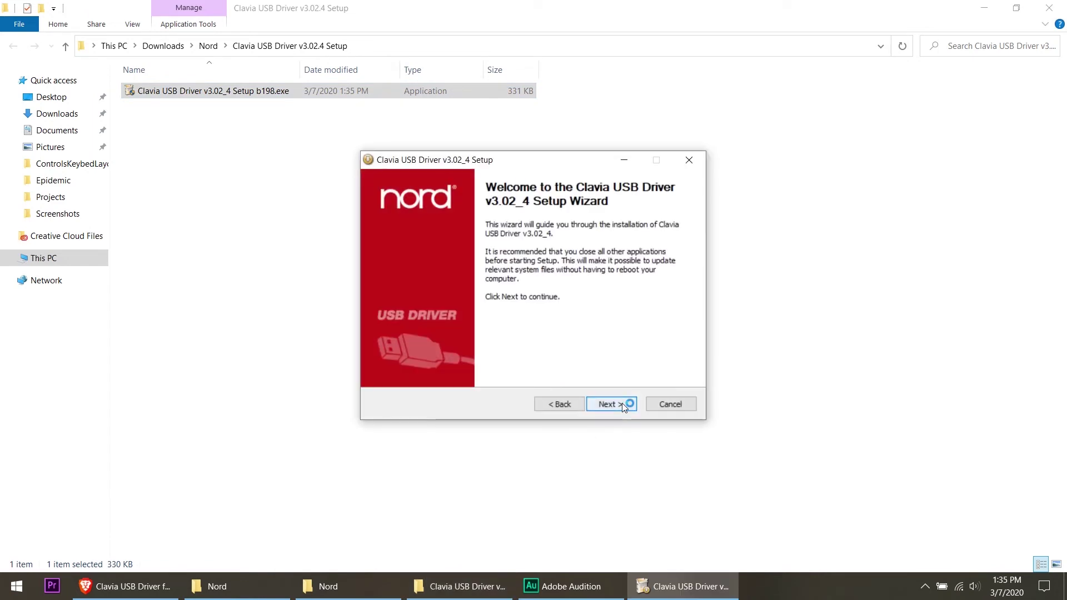
left_click(622, 402)
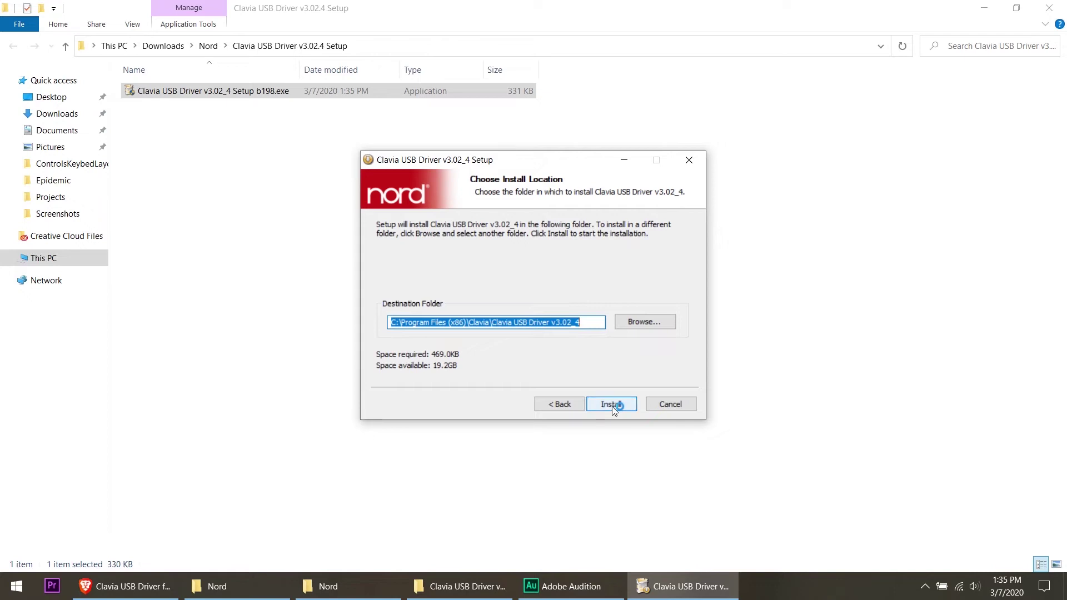
left_click(612, 405)
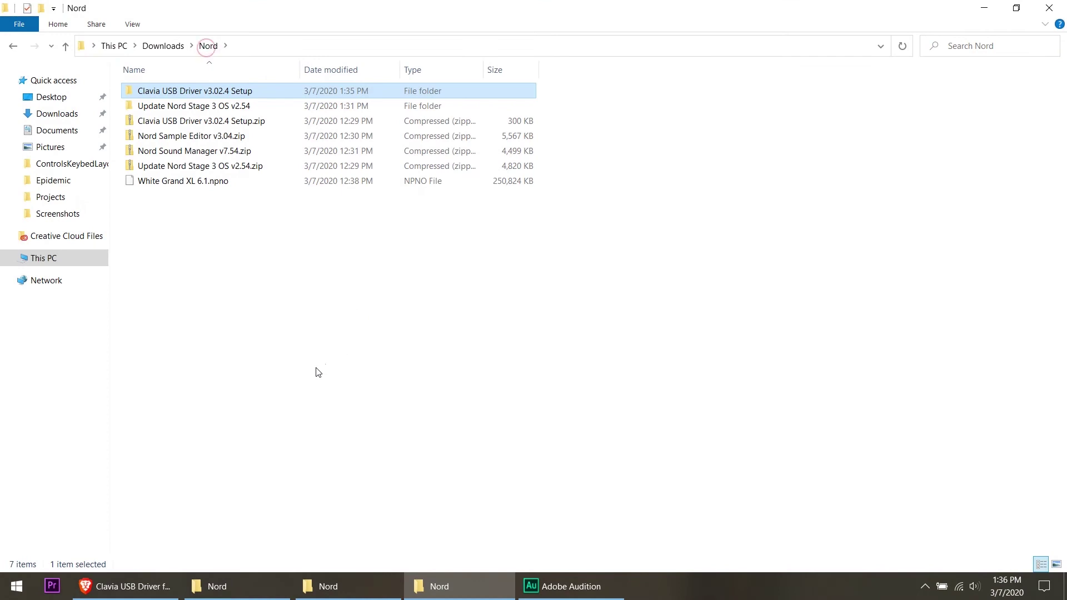
Run the updater in the Update Nord Stage 3 OS v2.54 folder as administrator to install OS v2.54.
double_click(202, 106)
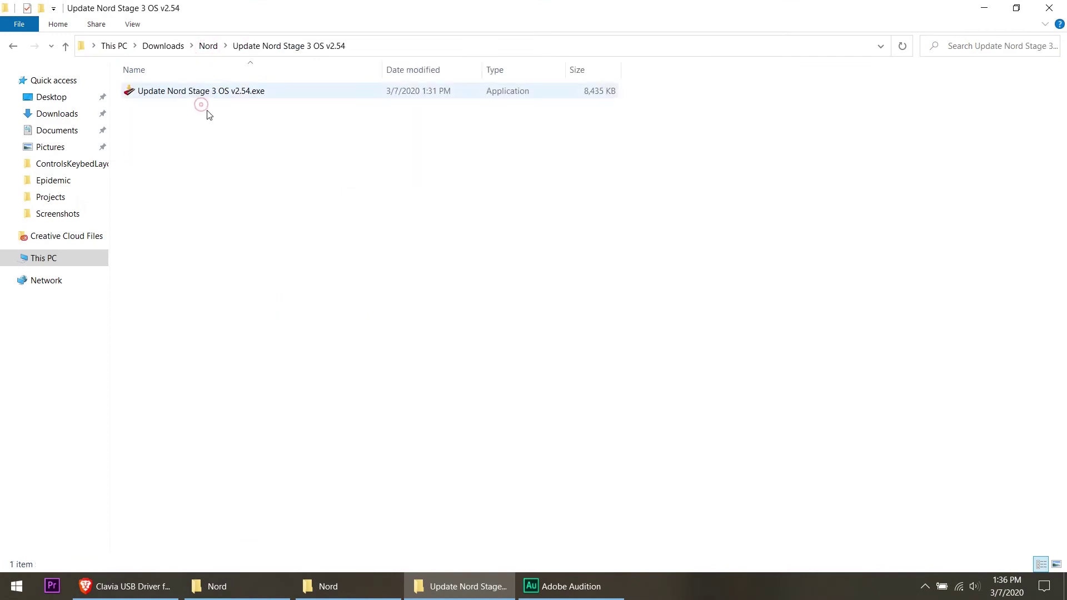
right_click(203, 93)
left_click(250, 119)
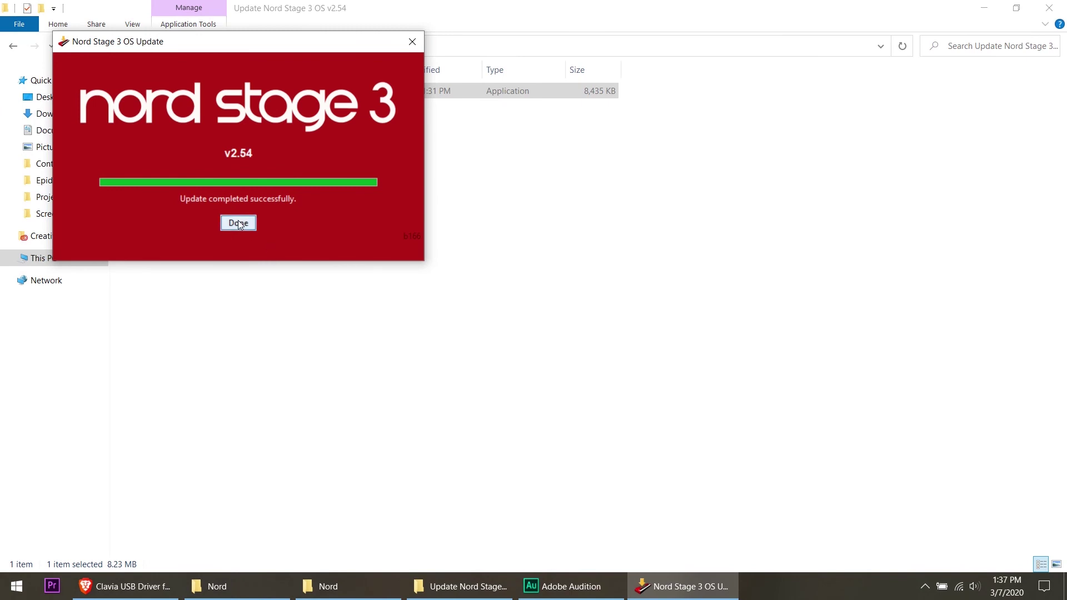
Dismiss the finished updater with Done and deselect the updater exe in Explorer.
left_click(239, 222)
left_click(384, 217)
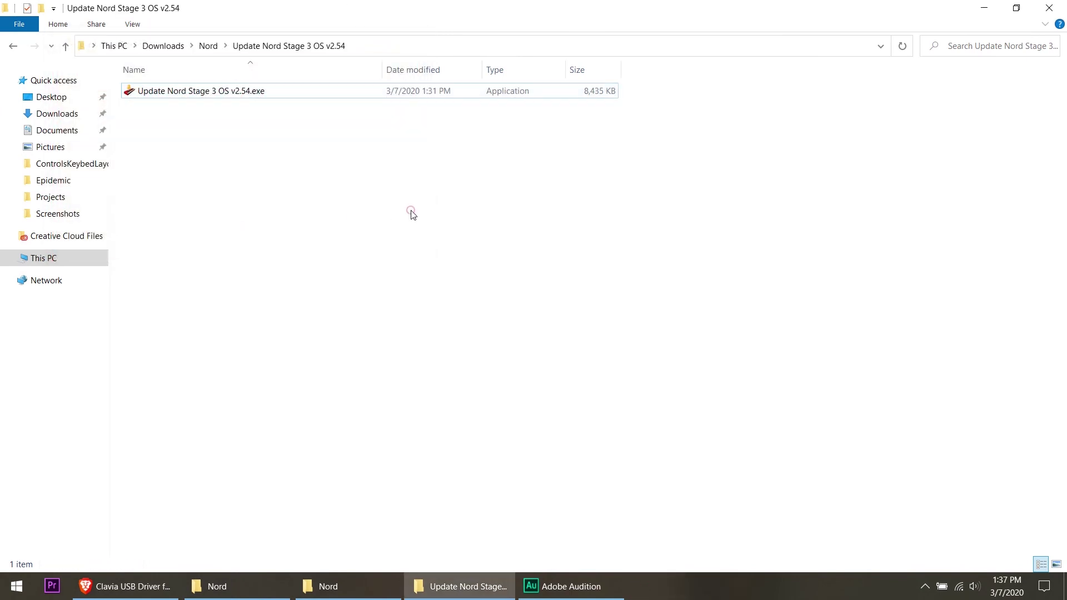